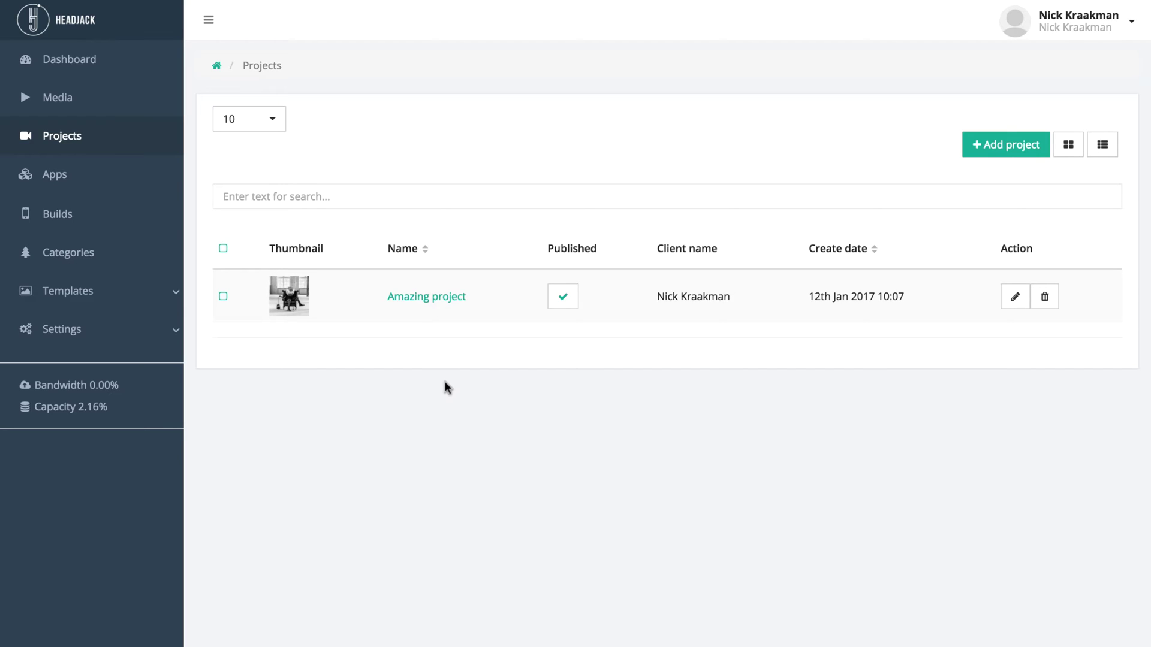
# - From Apps, add a new app titled 'Brilliant app' with icon.png as its icon
pyautogui.click(115, 178)
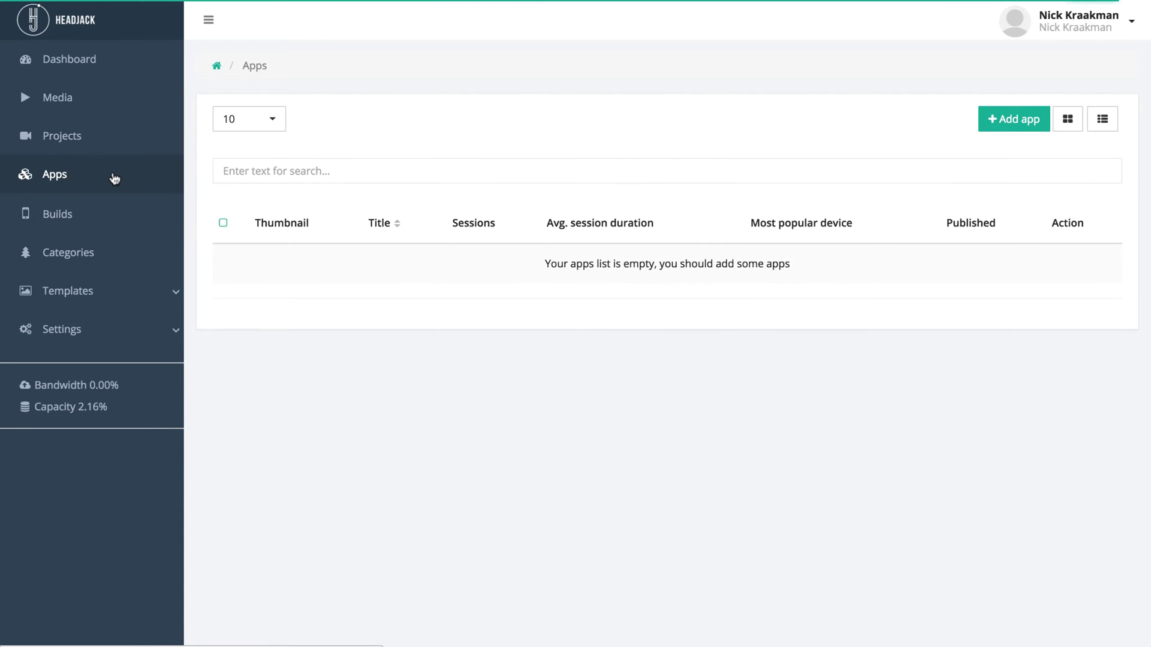
pyautogui.click(1020, 126)
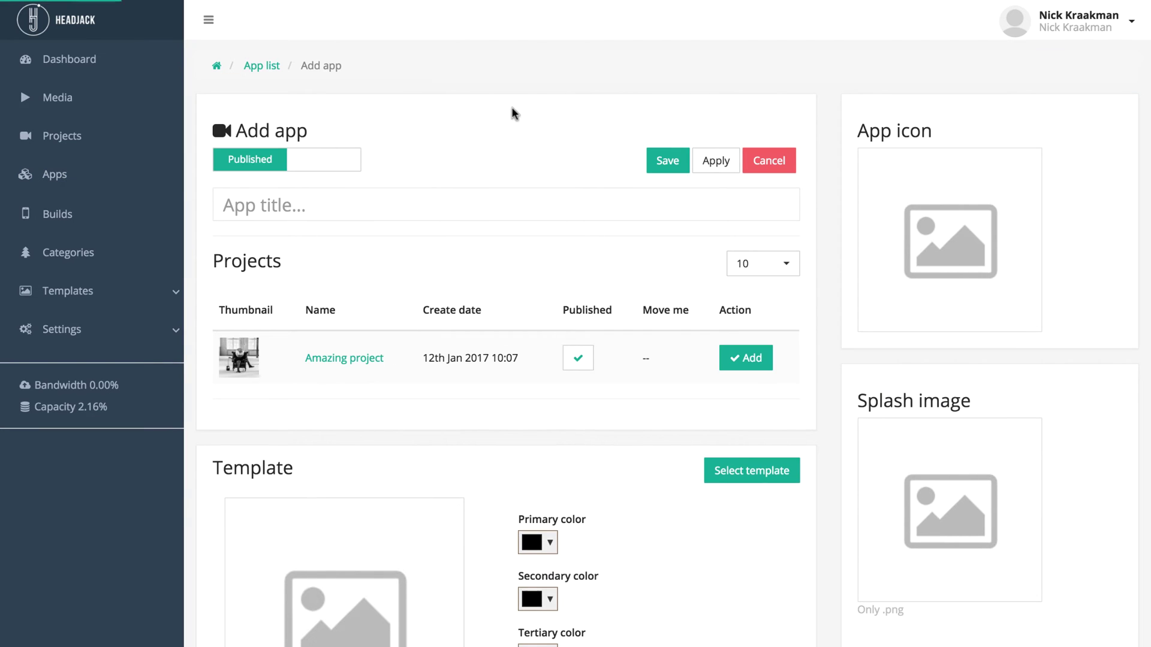
pyautogui.scroll(-3, 523, 110)
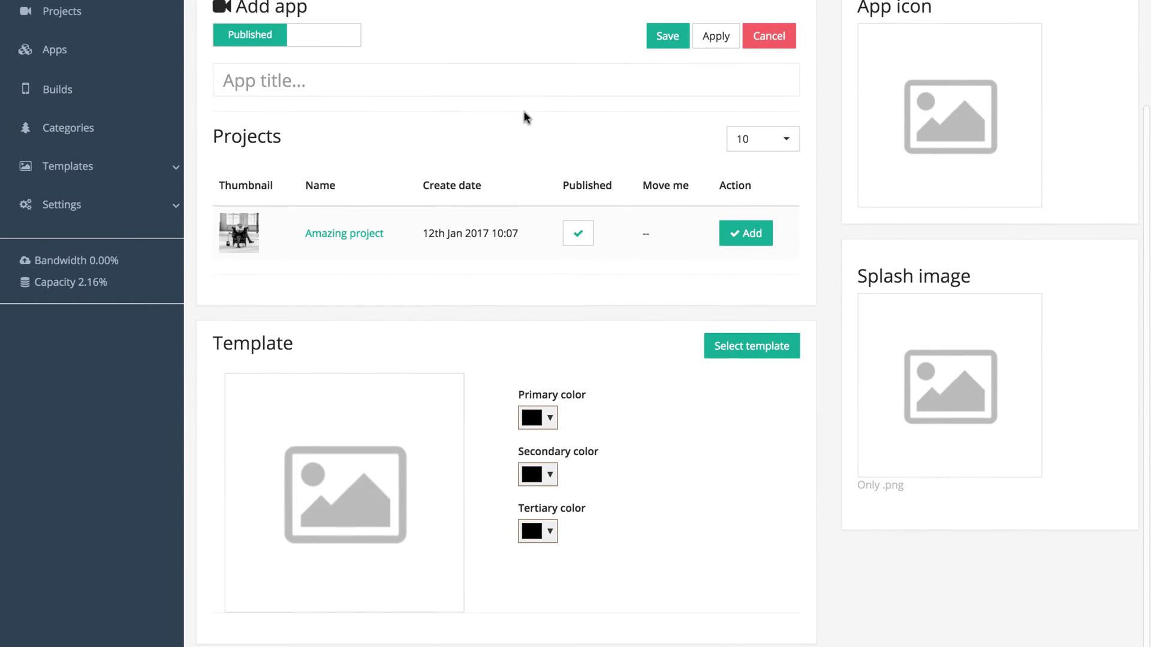
pyautogui.scroll(3, 526, 116)
pyautogui.click(486, 206)
pyautogui.write('Brilliant app')
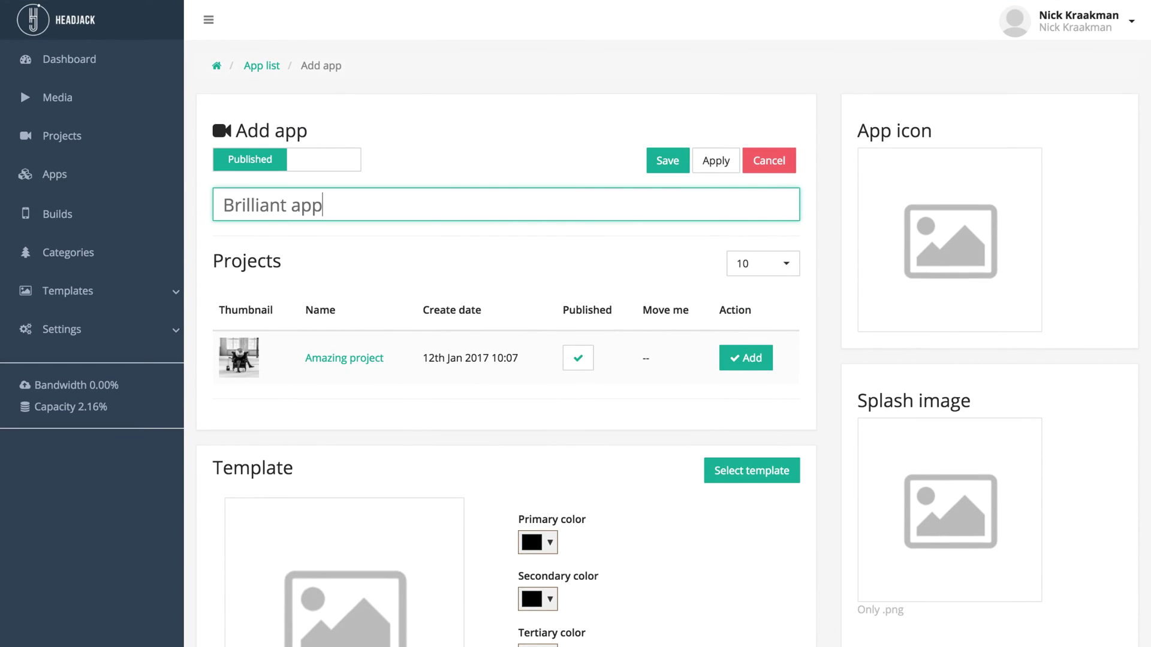
pyautogui.click(913, 216)
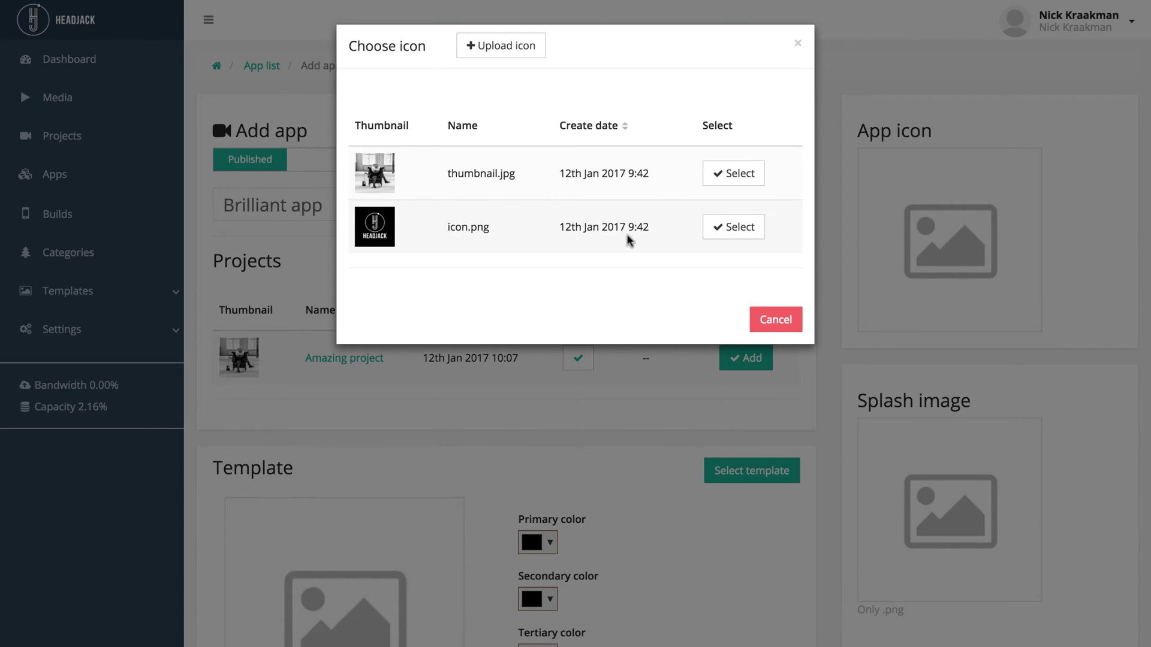
pyautogui.click(730, 230)
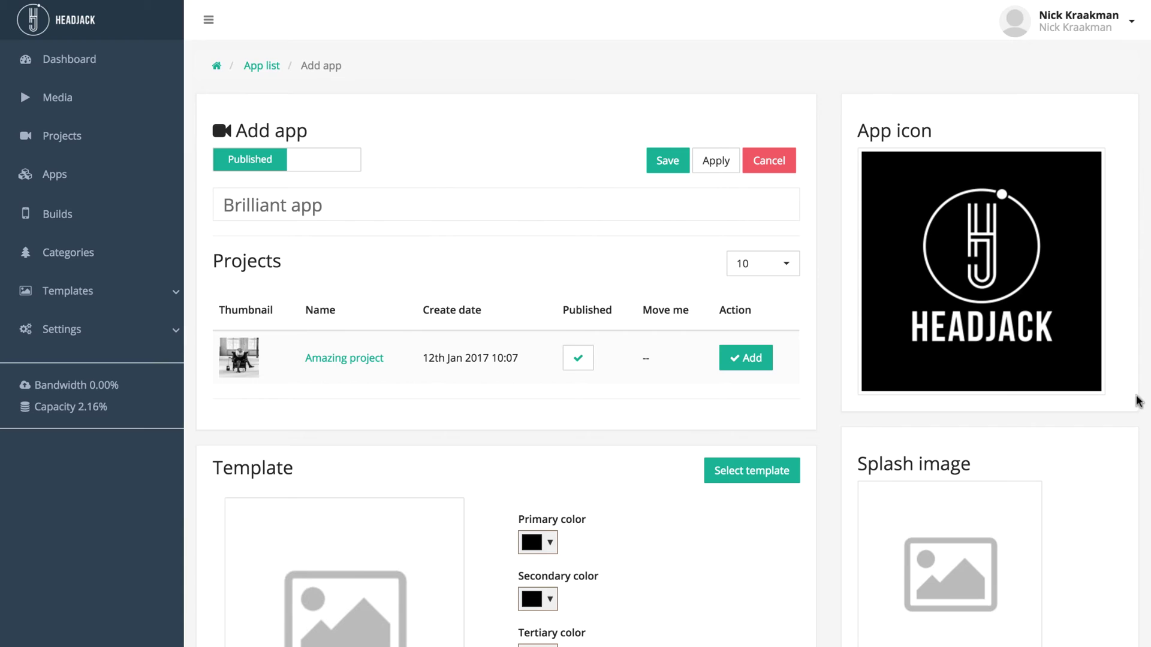
pyautogui.scroll(-3, 1138, 400)
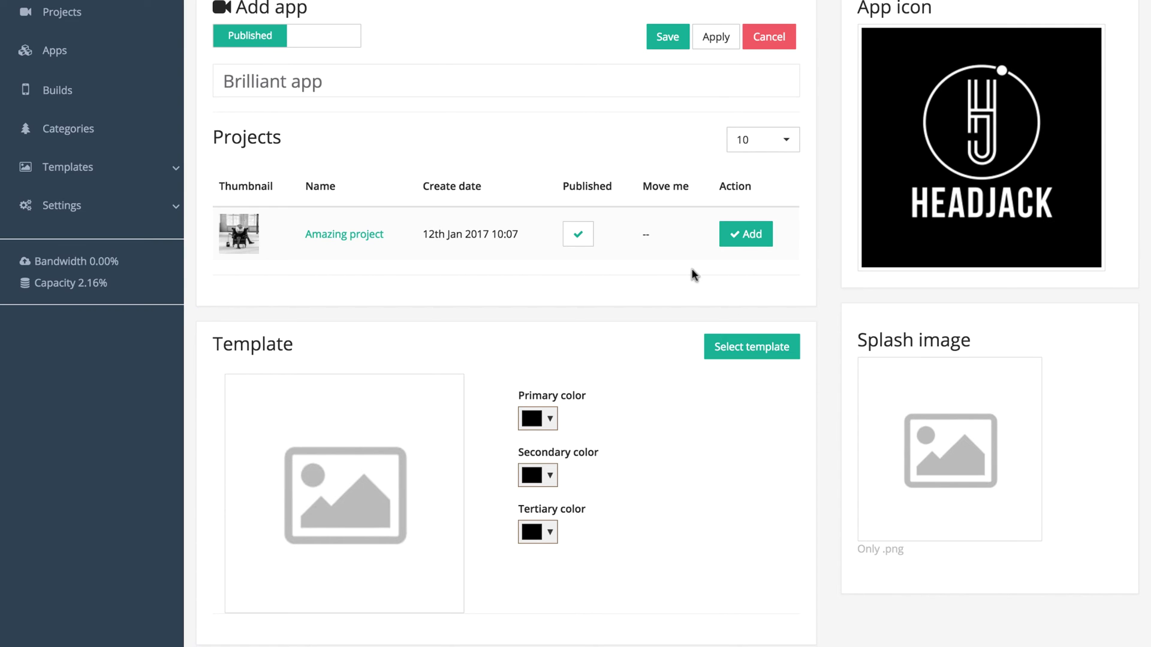
pyautogui.scroll(2, 355, 244)
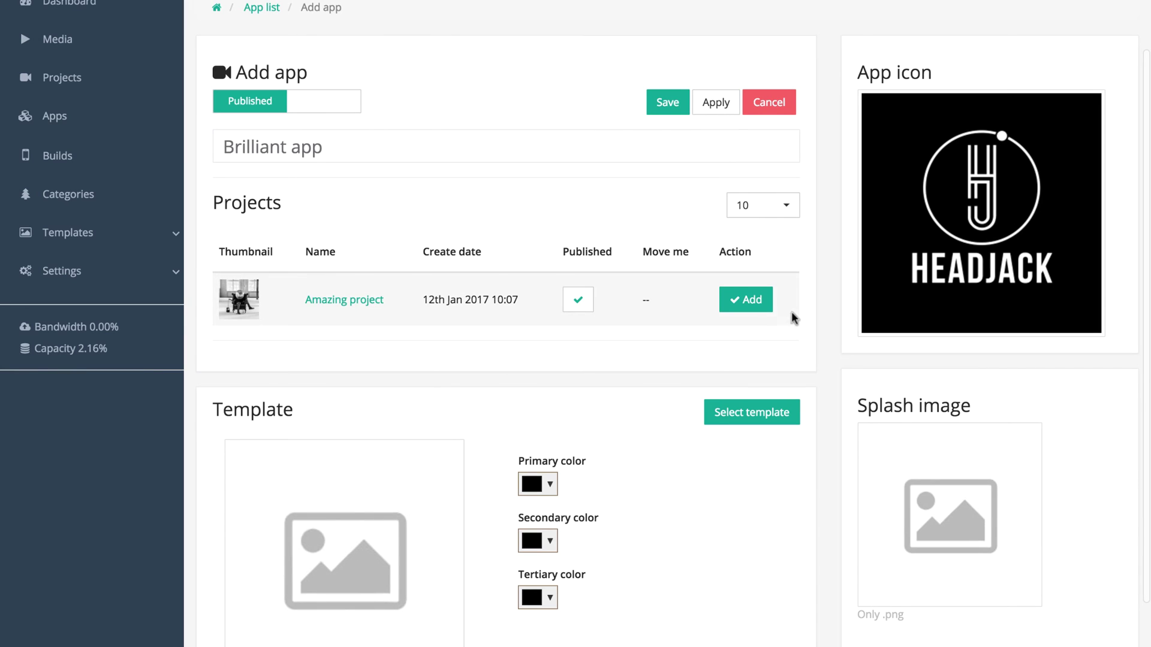
# - Add the Amazing project row to Brilliant app's projects
pyautogui.click(752, 300)
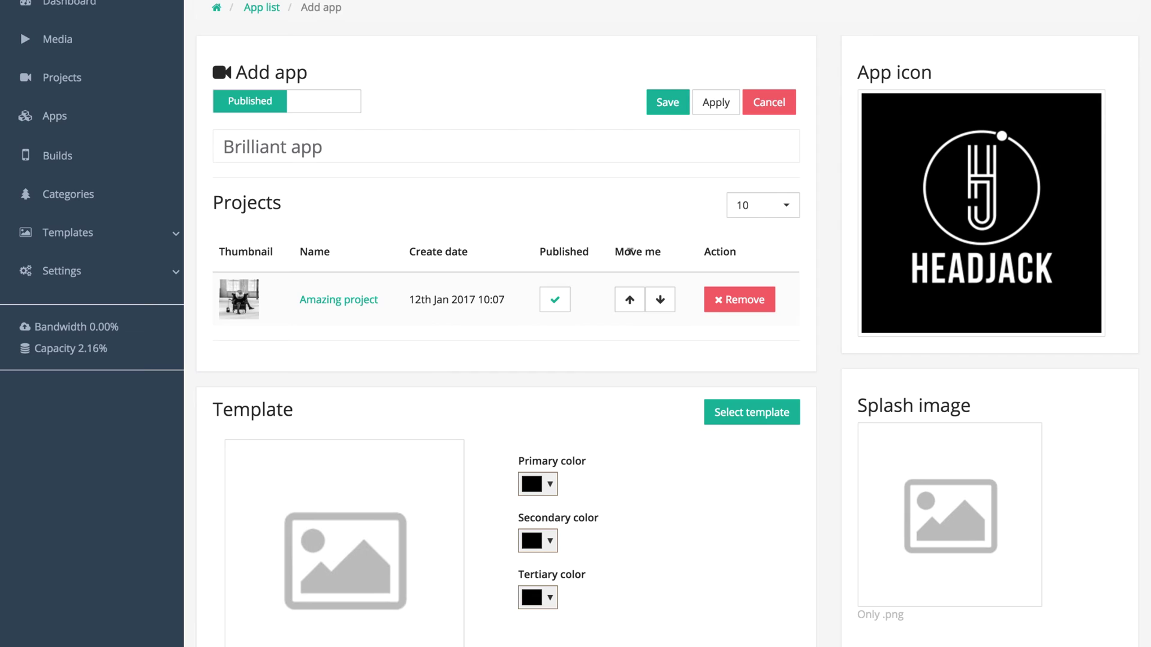
pyautogui.scroll(-2, 630, 252)
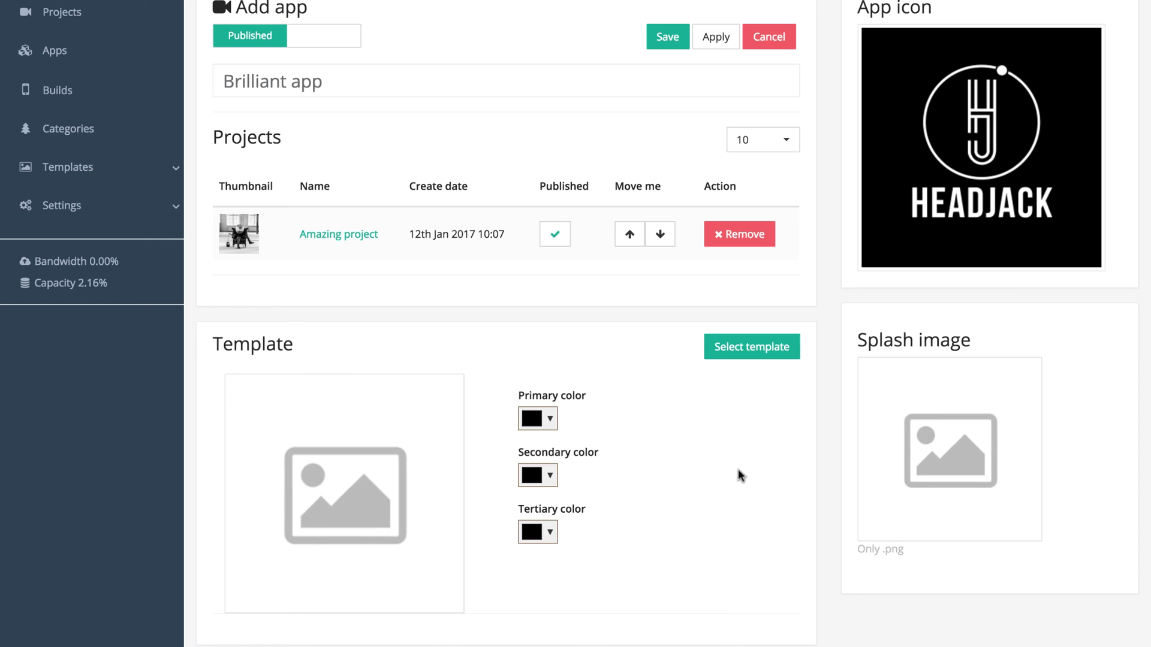
pyautogui.scroll(3, 600, 346)
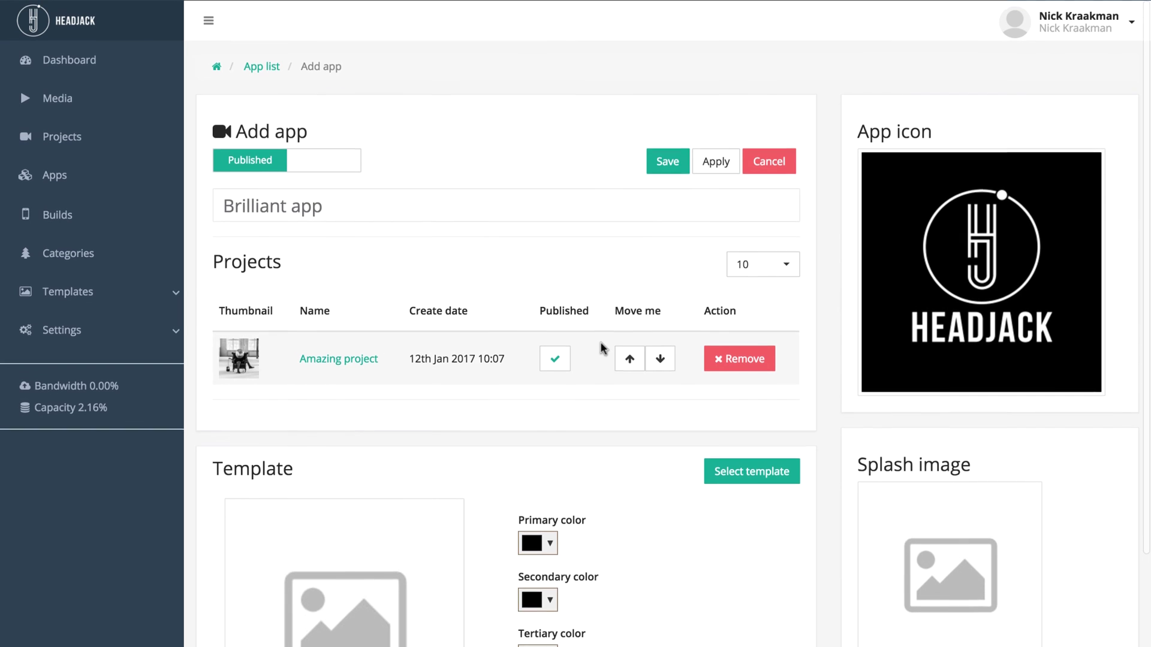
# - Save the Brilliant app form, returning to the Apps list
pyautogui.click(669, 167)
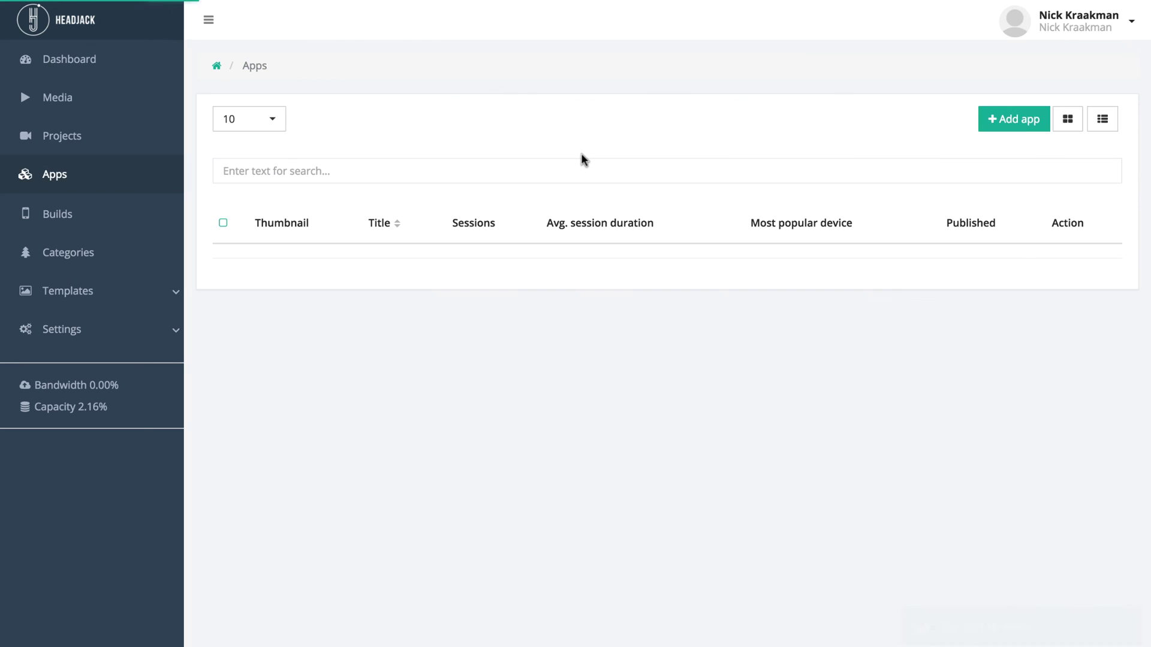